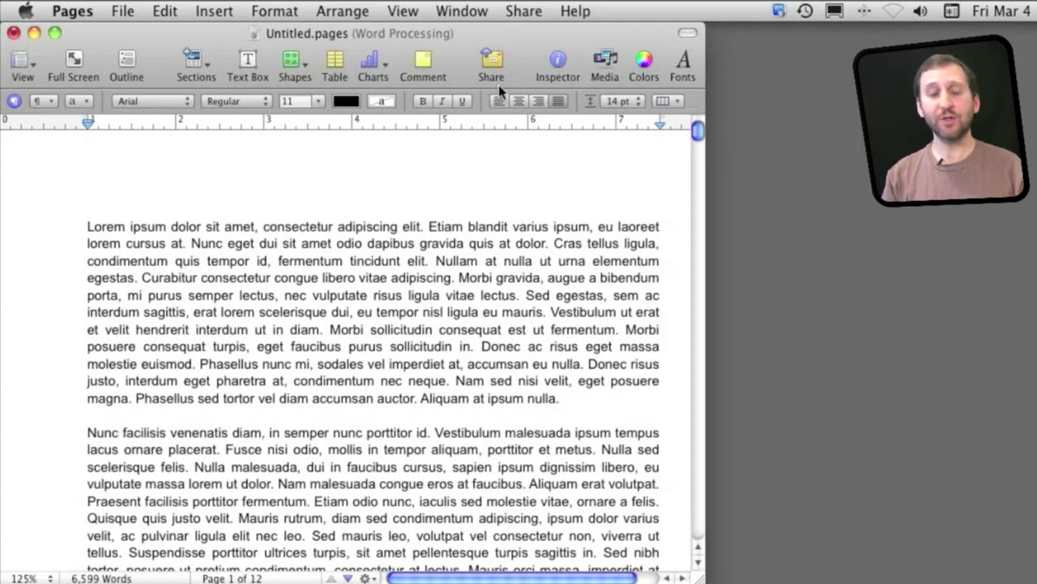
In the Inspector's Document pane, require a password to open, verify it, and set it without a hint.
left_click(558, 60)
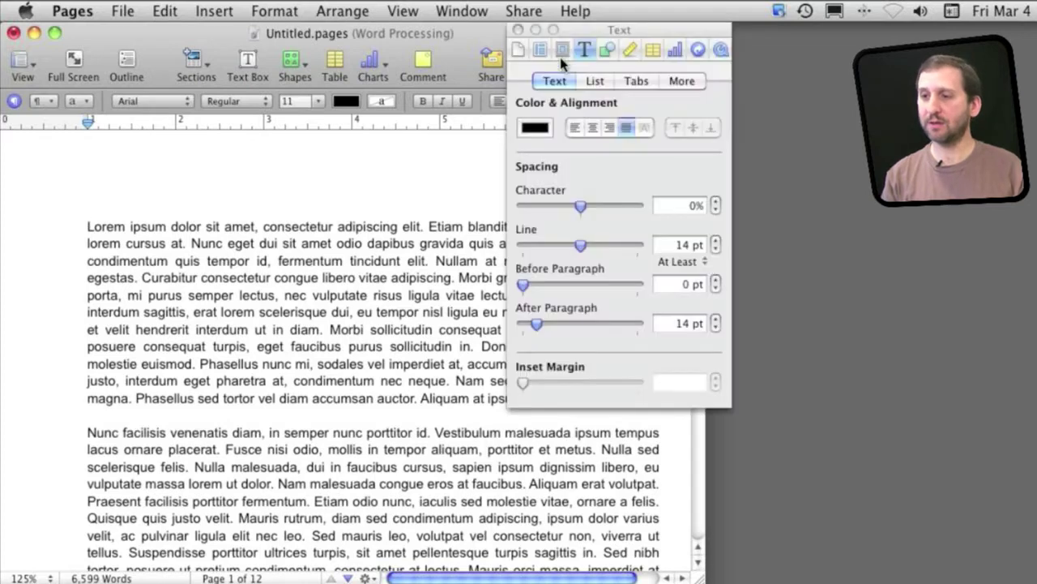
left_click(518, 50)
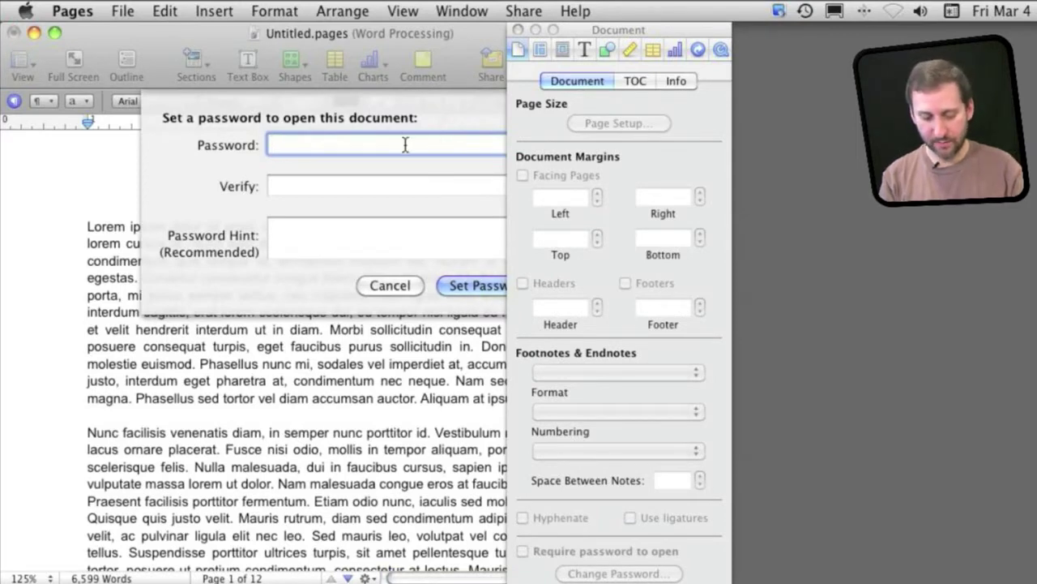
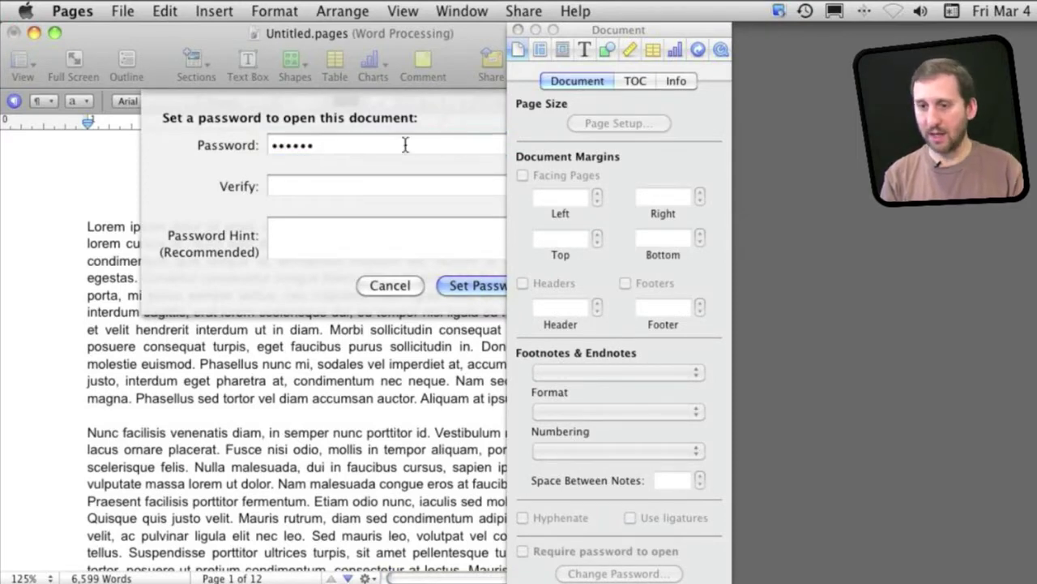
key("Tab")
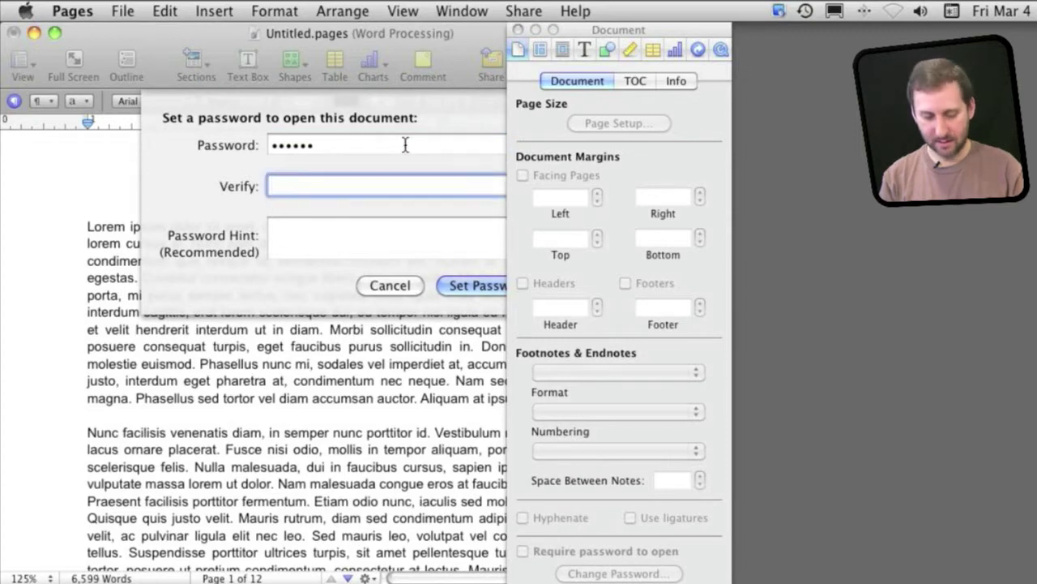
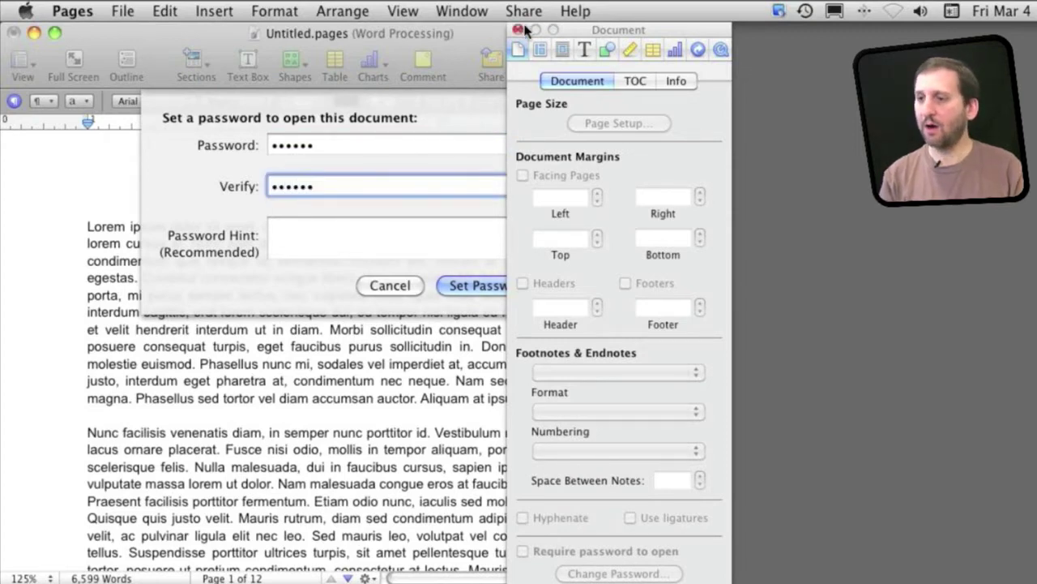
left_click_drag(581, 31, 747, 49)
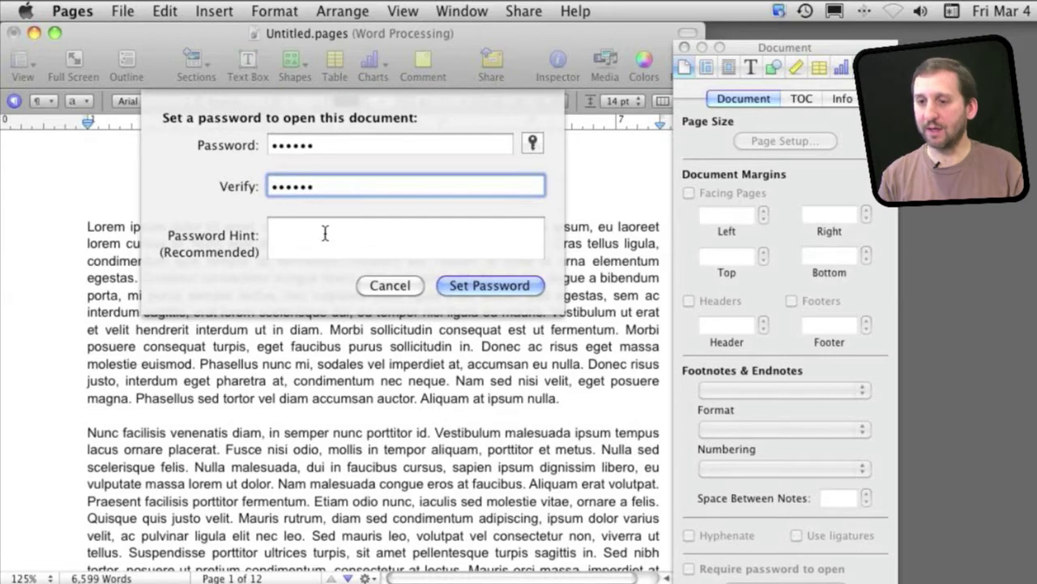
left_click(470, 287)
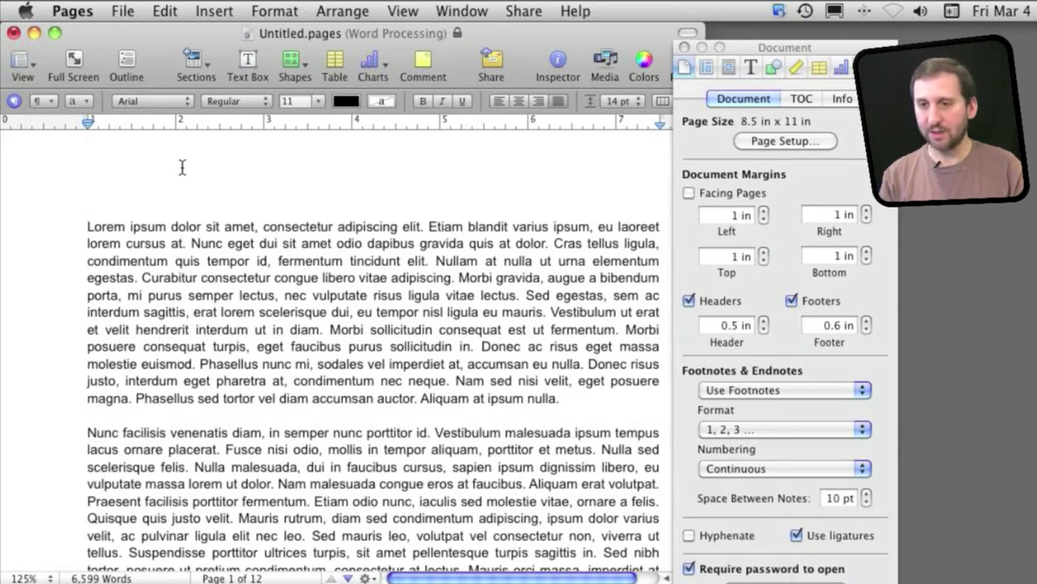
Save the locked document to the Desktop and close its window.
key("super+s")
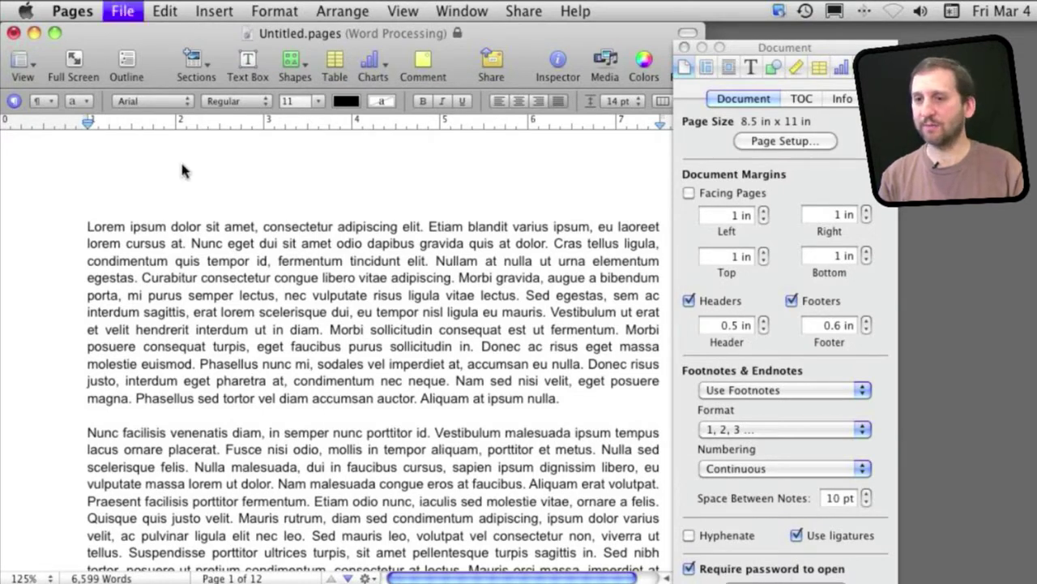
key("super+d")
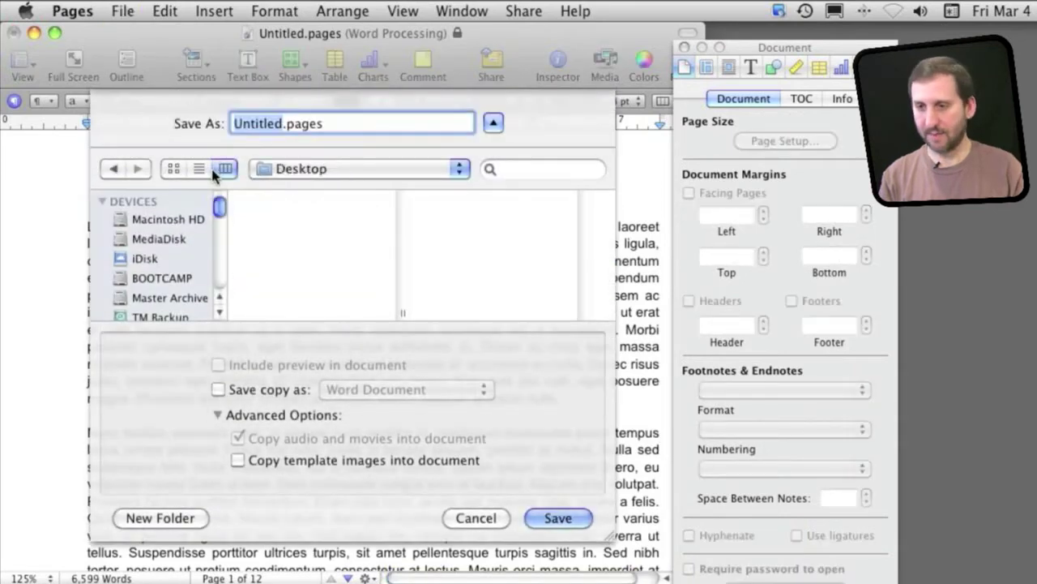
key("Return")
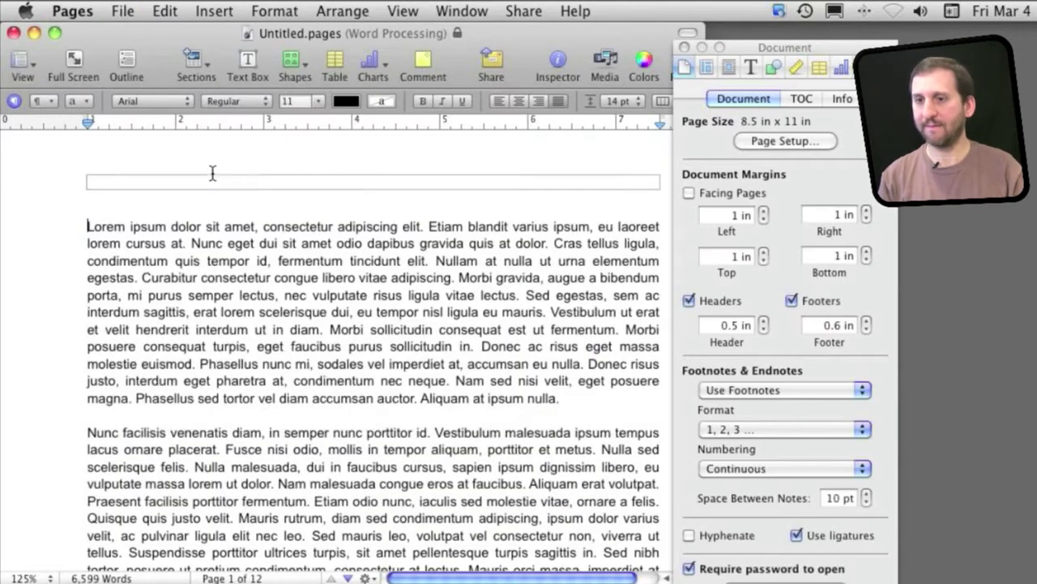
key("super+w")
left_click(432, 150)
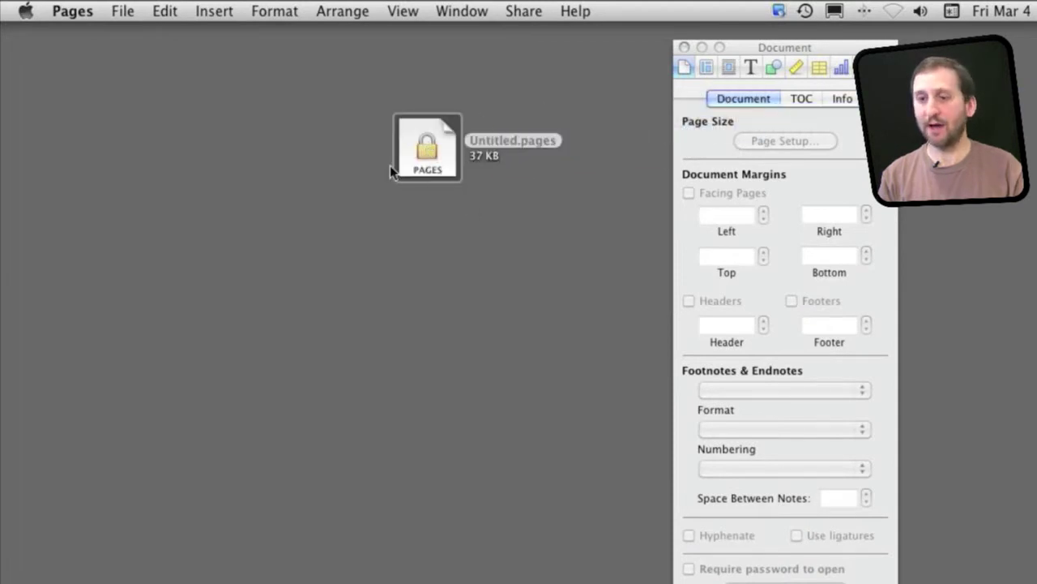
key("super+q")
double_click(445, 144)
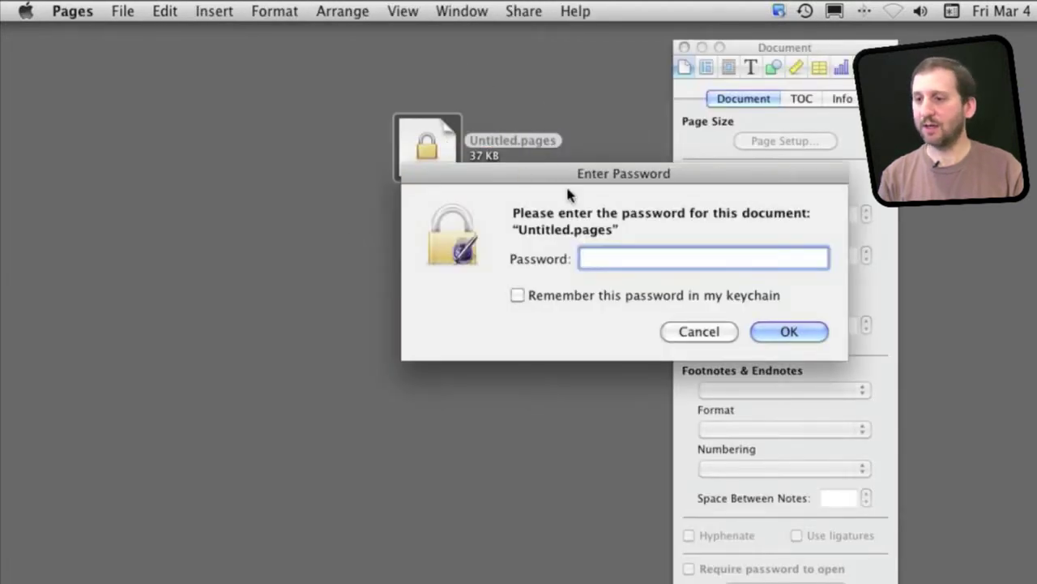
type("secre")
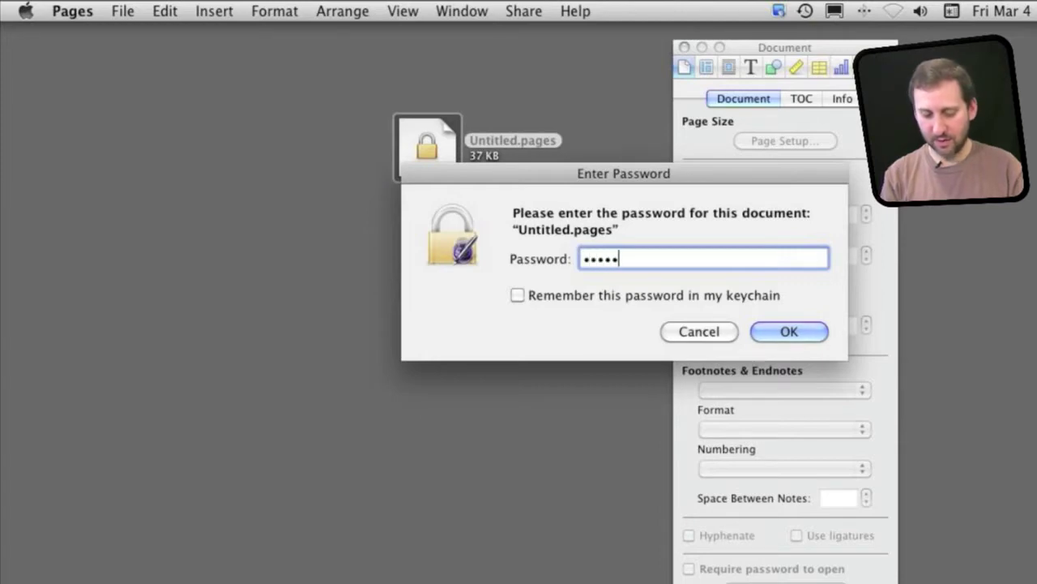
type("t")
key("Return")
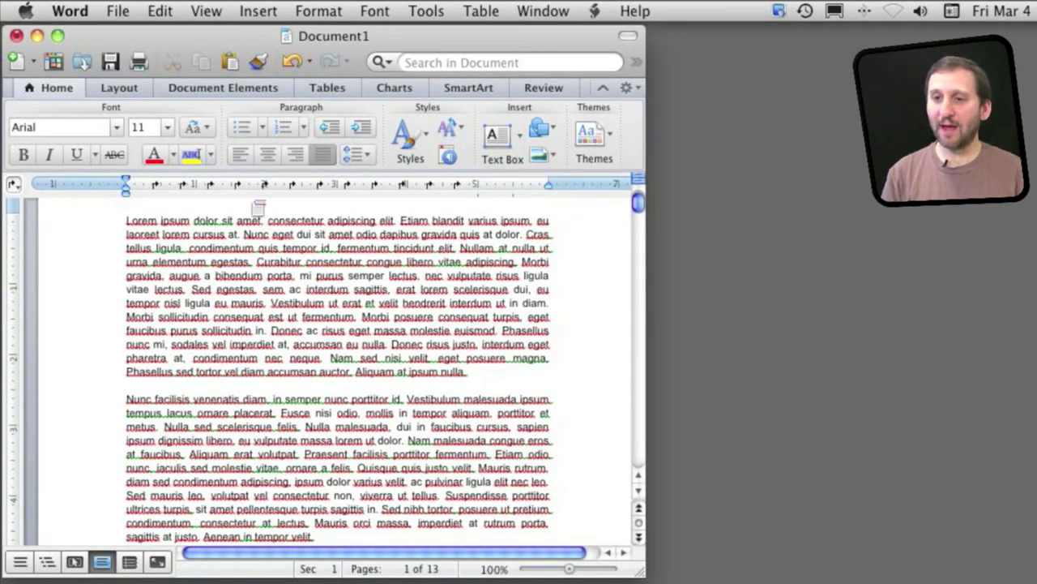
Check the password options in Word's Security preferences, then bring up the Tools menu.
left_click(70, 11)
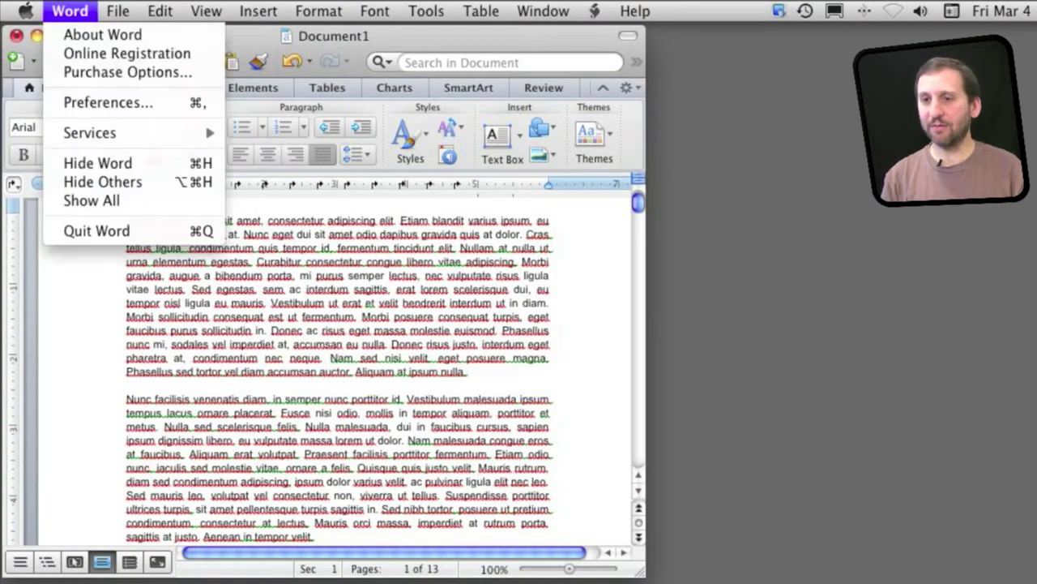
left_click(109, 112)
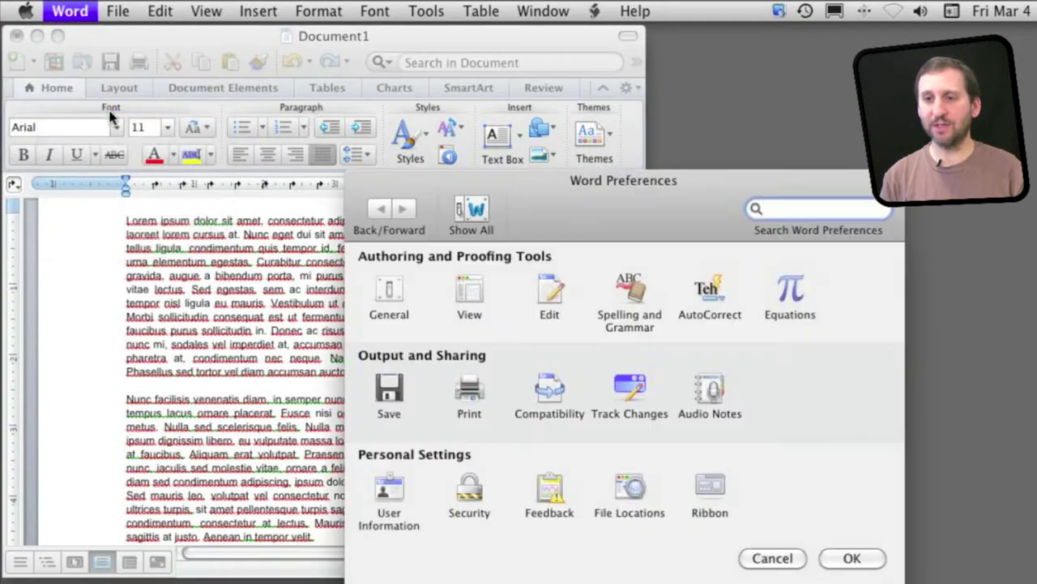
left_click_drag(573, 231, 329, 123)
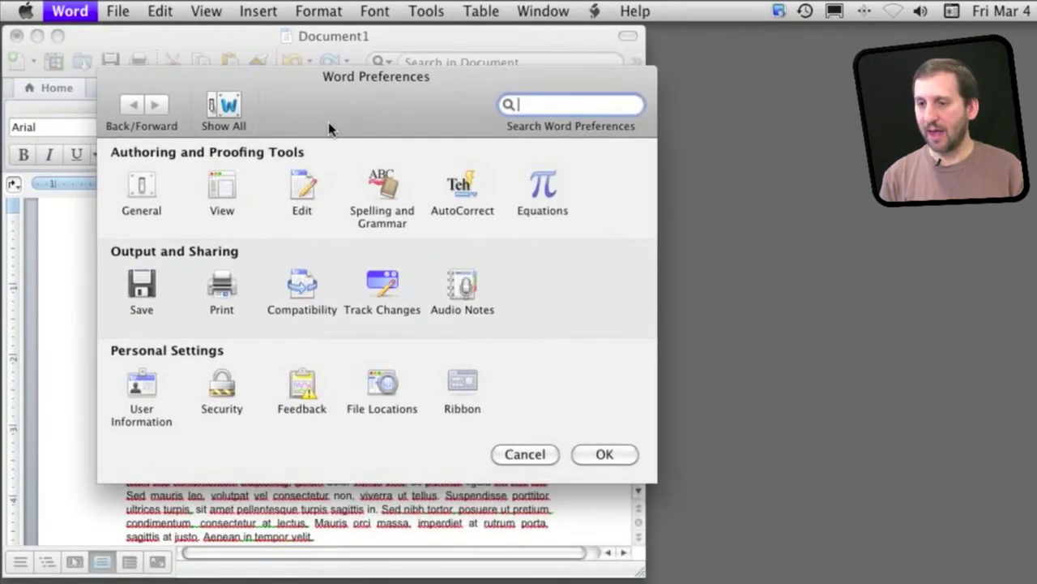
left_click(225, 391)
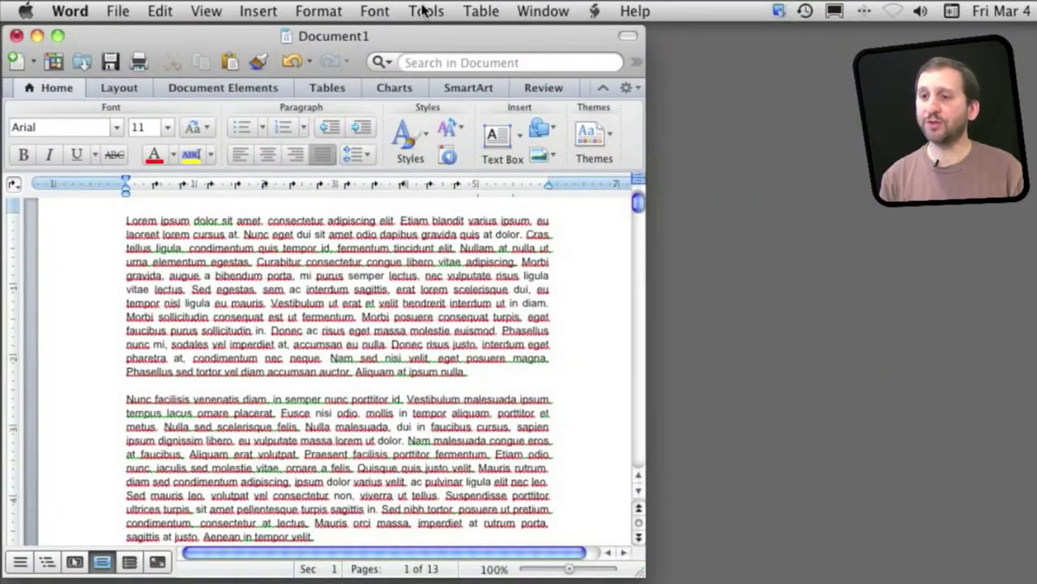
left_click(425, 11)
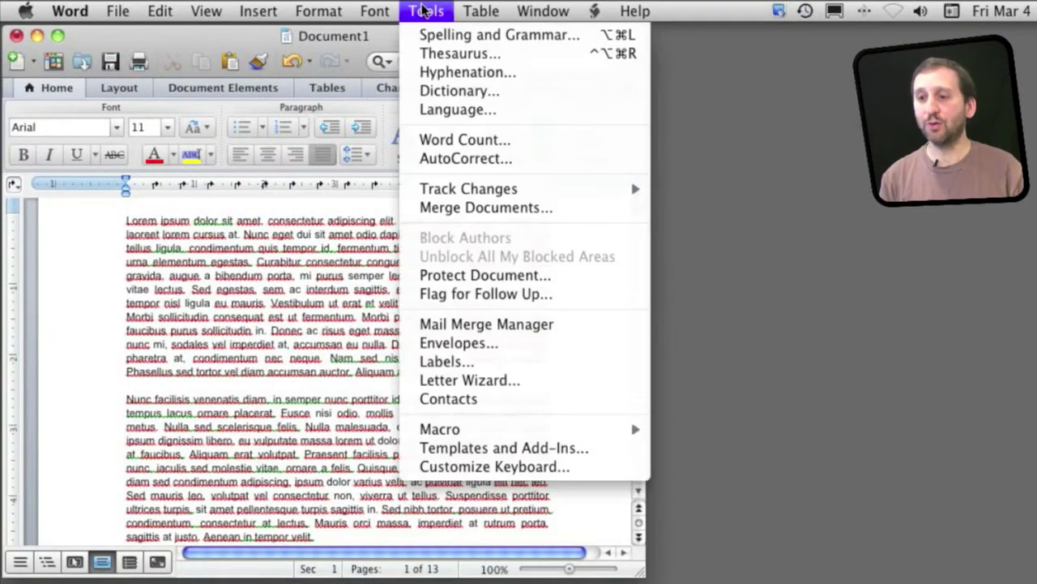
Bring up Word's Protect Document settings and position them over the document.
left_click(482, 276)
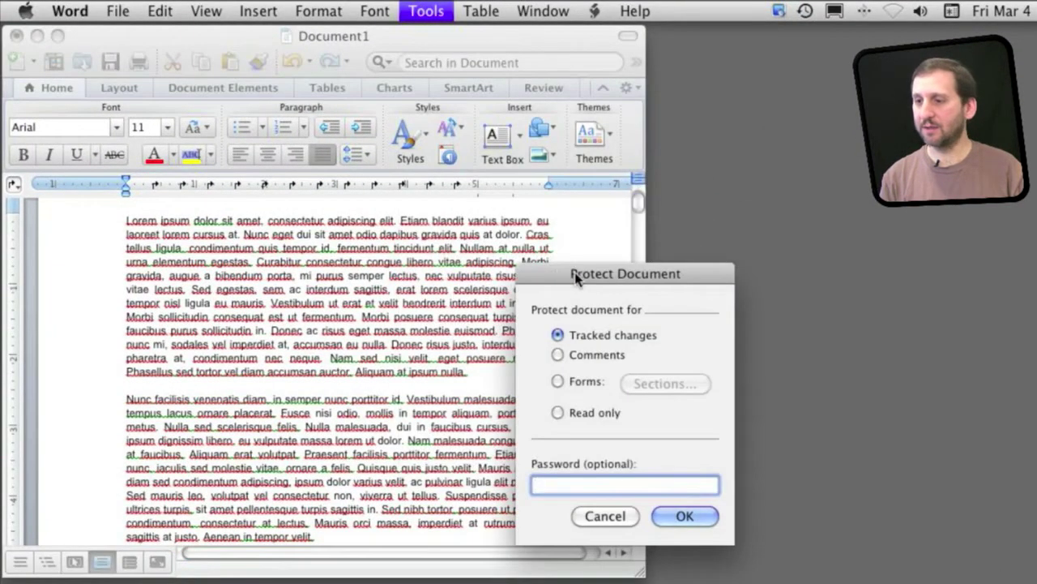
left_click_drag(577, 274, 313, 110)
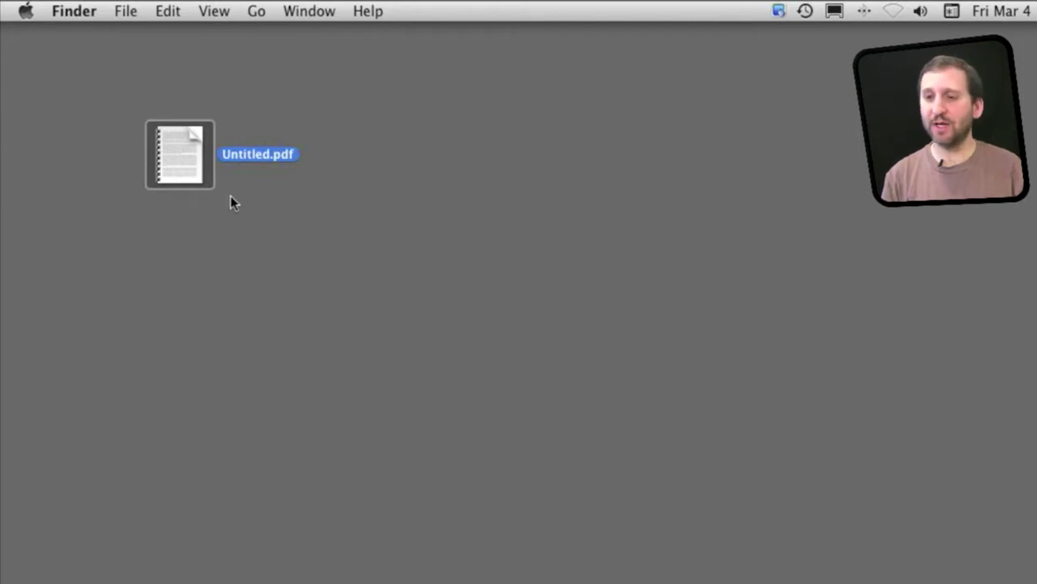
Open Untitled.pdf in Preview and start saving a new copy with Save As.
double_click(179, 155)
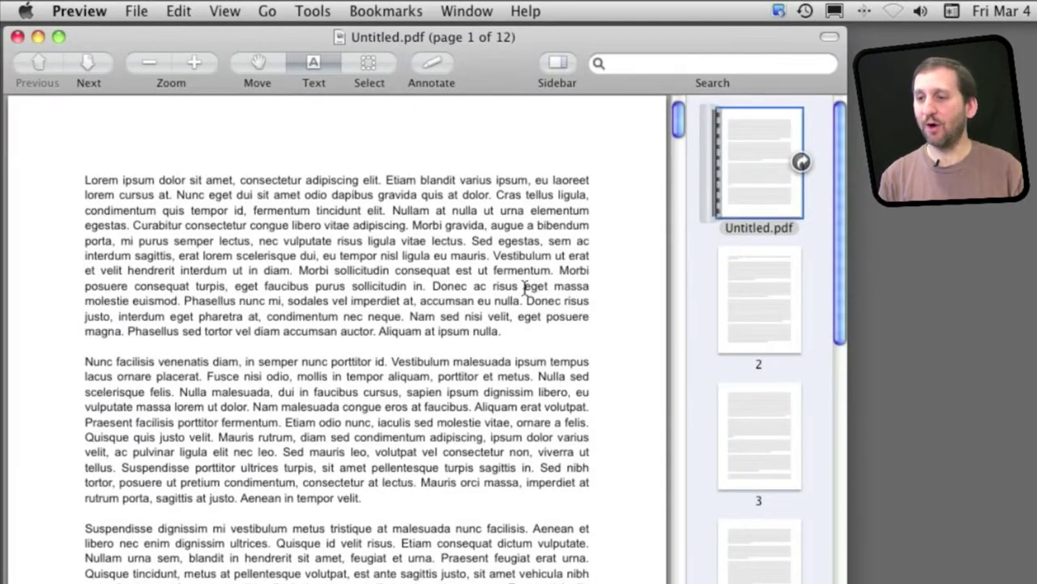
left_click(136, 11)
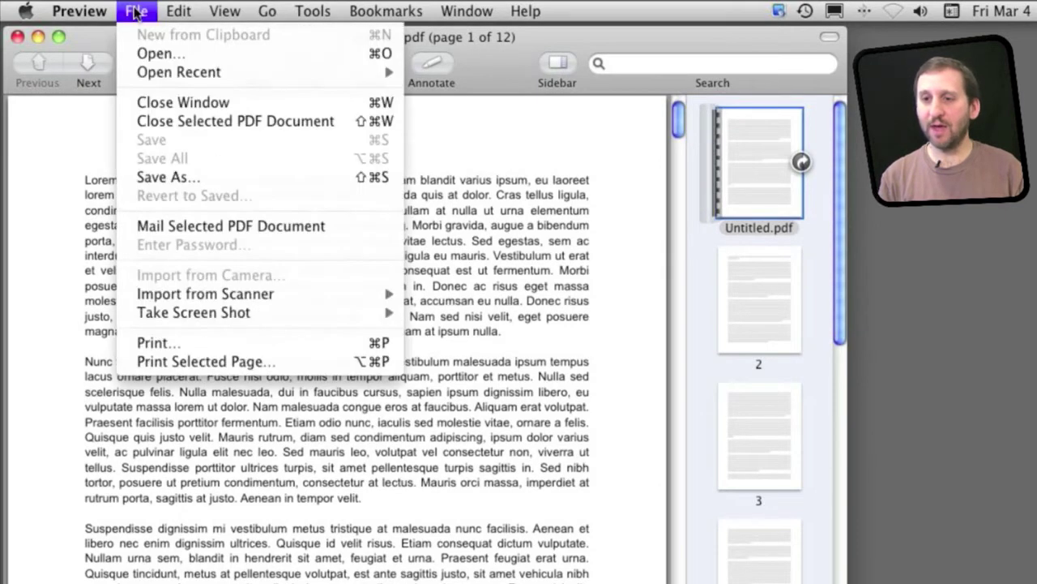
left_click(184, 180)
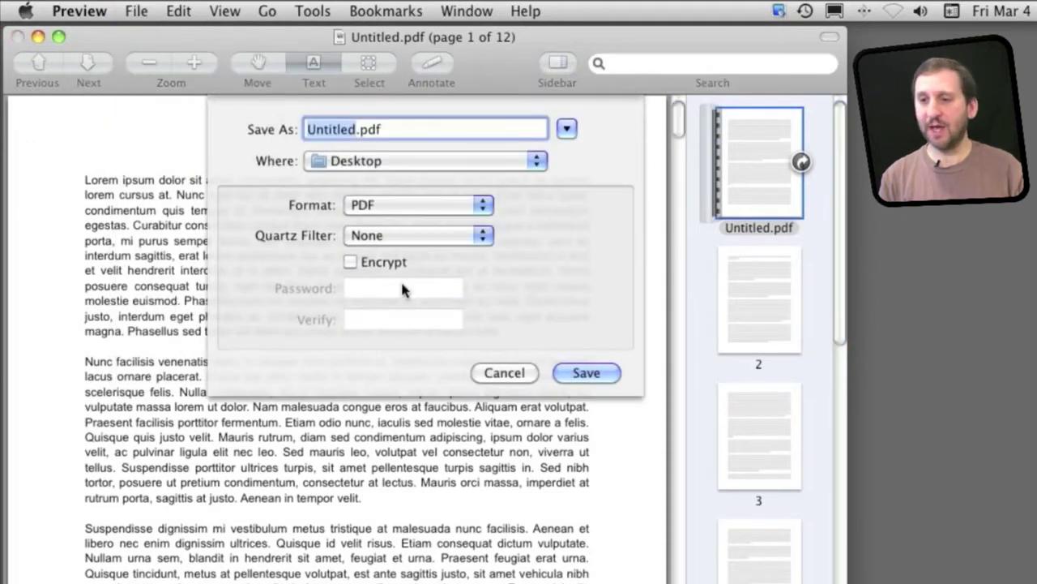
left_click(373, 267)
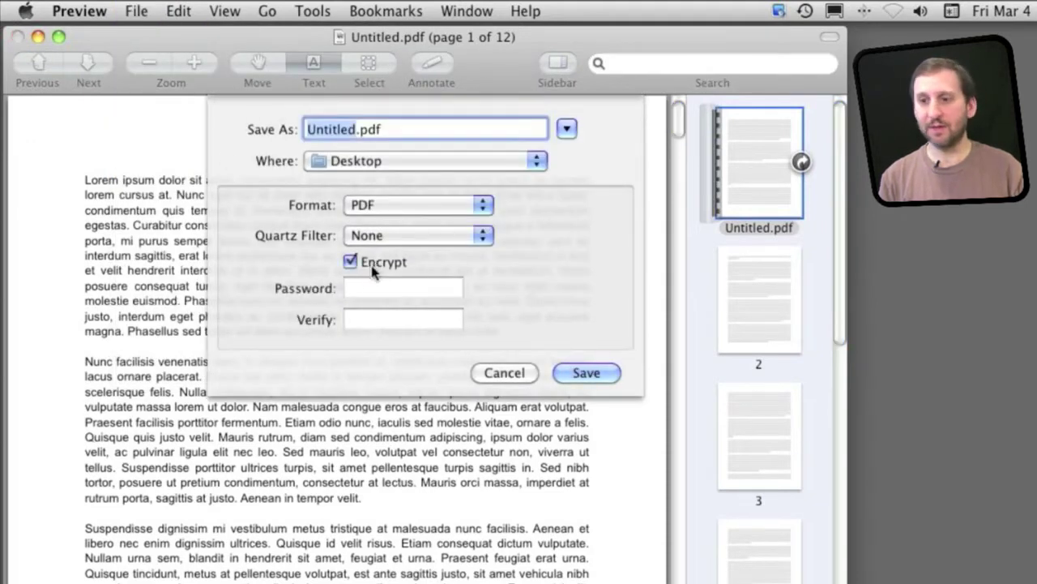
left_click(360, 289)
type("s")
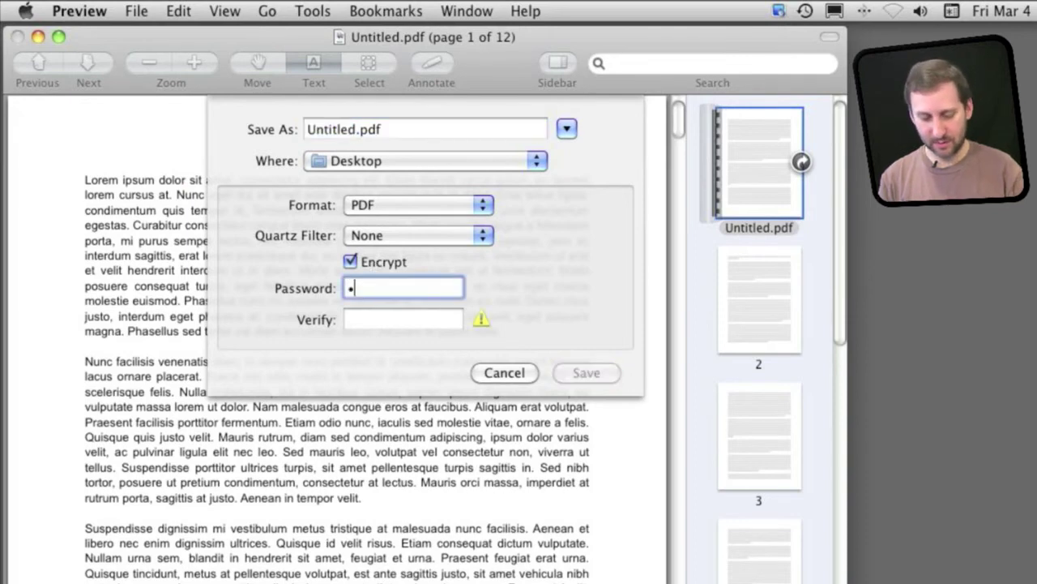
type("ecret")
key("Tab")
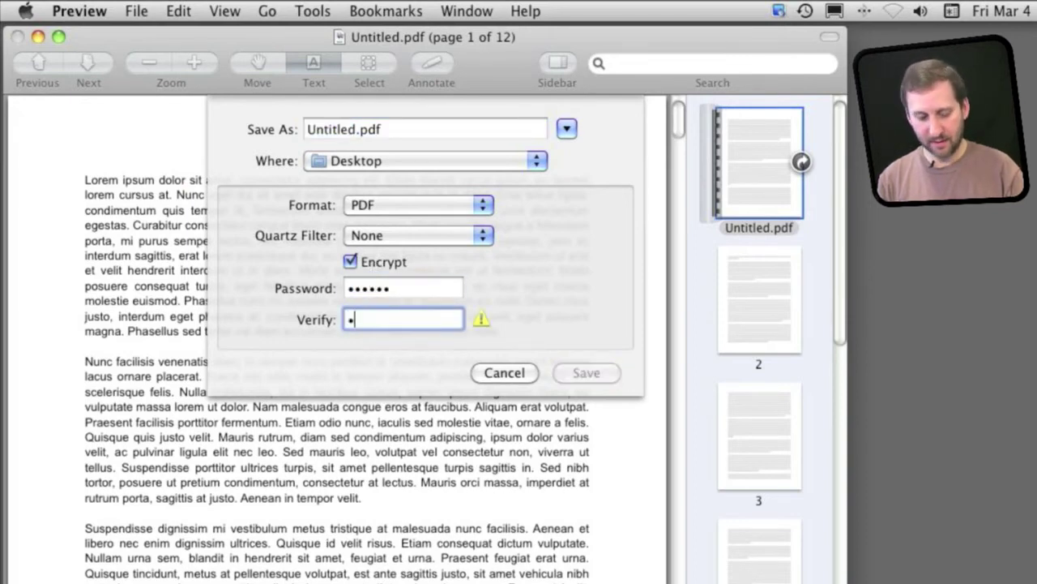
type("ret")
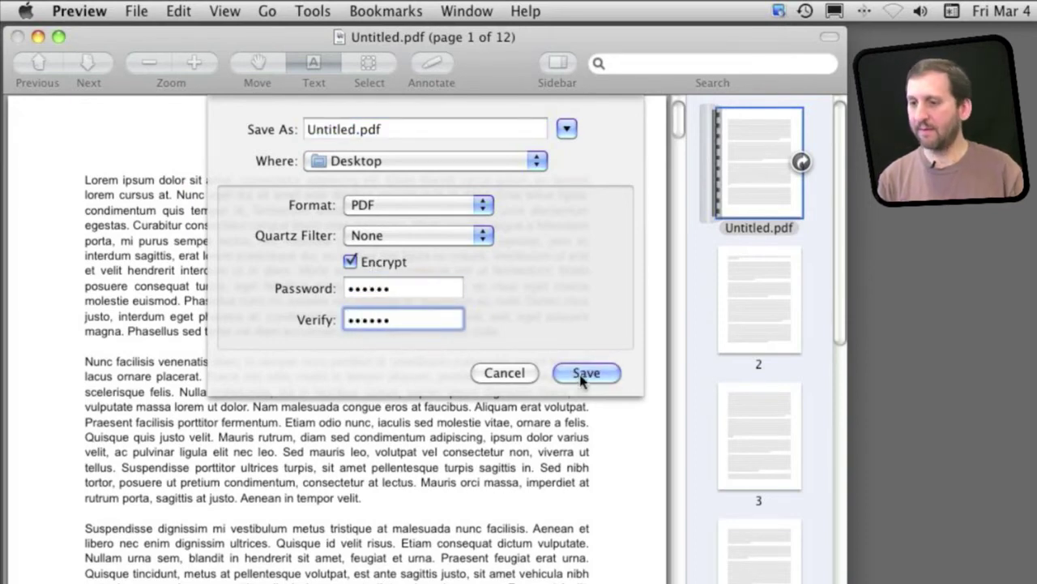
left_click(586, 373)
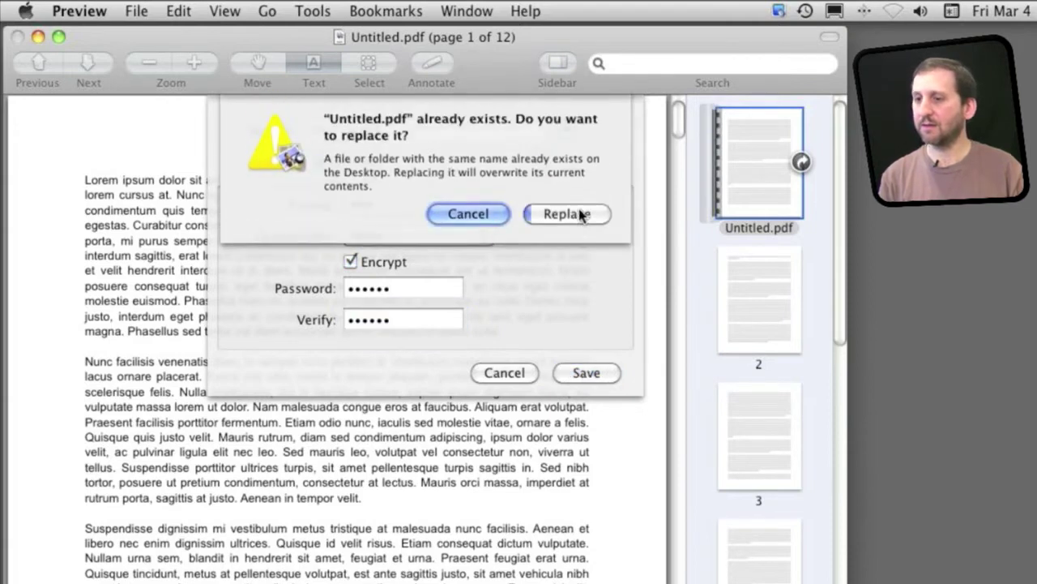
left_click(579, 214)
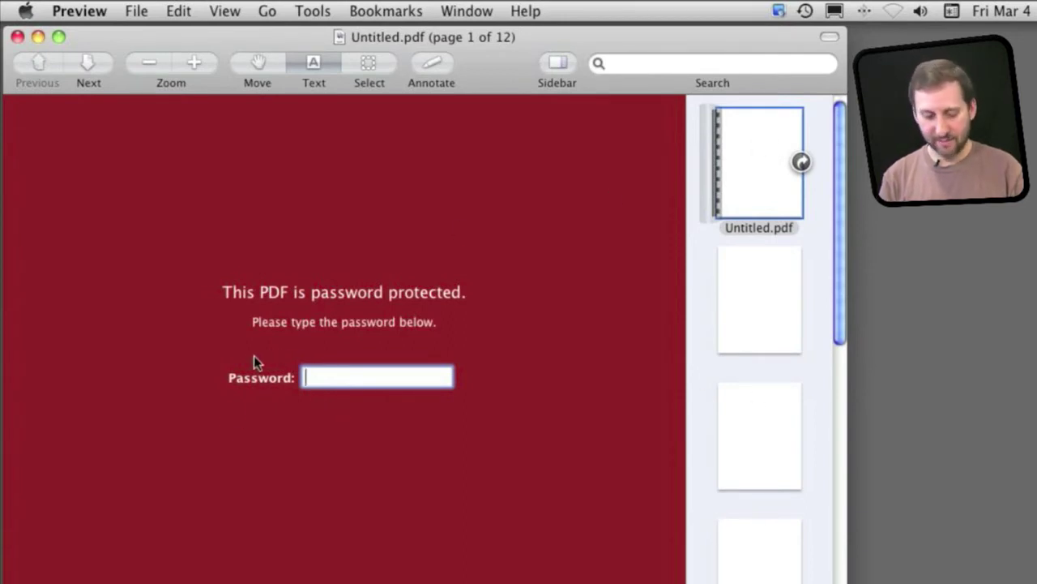
Unlock the encrypted Untitled.pdf by entering its six-character password.
type("••••••")
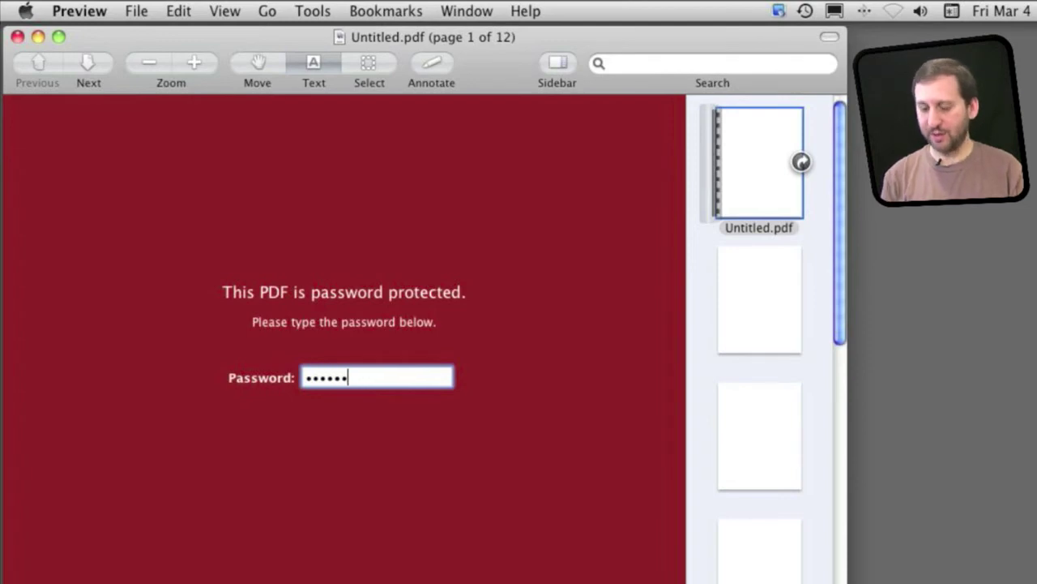
key("Return")
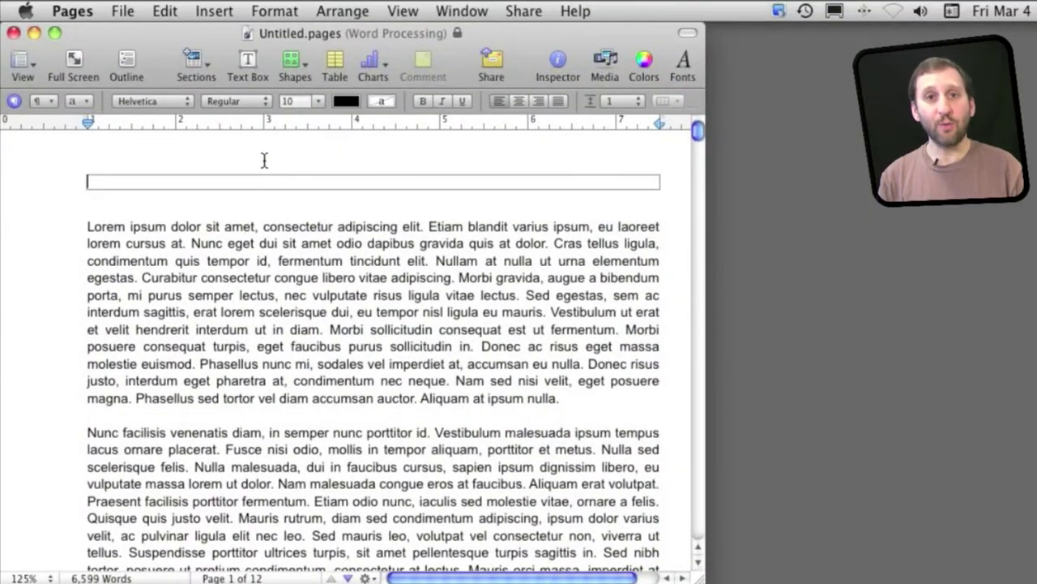
Start a PDF export of the locked document, get past the password warning, and expand Security Options.
left_click(123, 11)
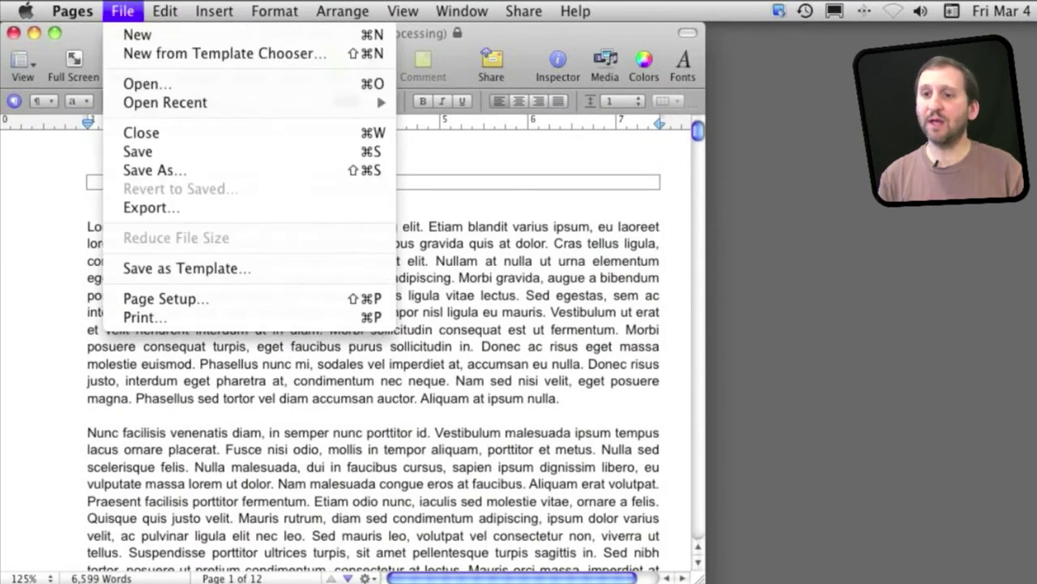
left_click(187, 212)
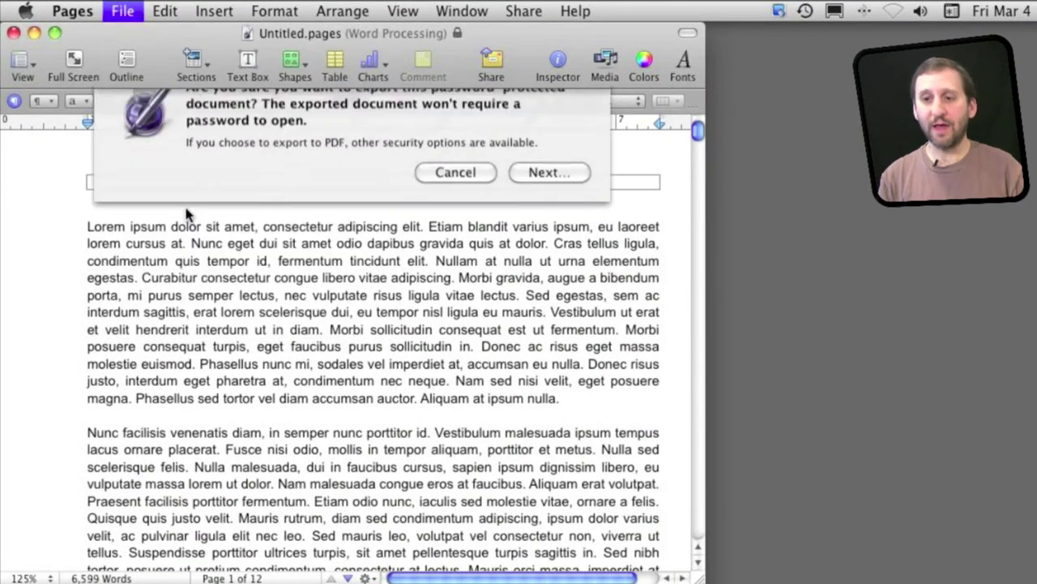
left_click(537, 203)
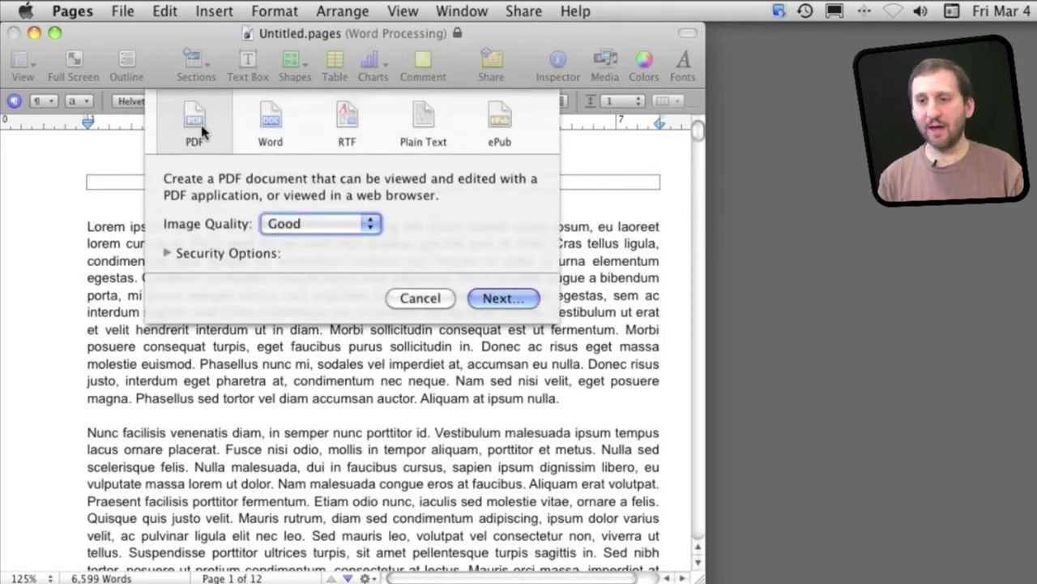
left_click(167, 254)
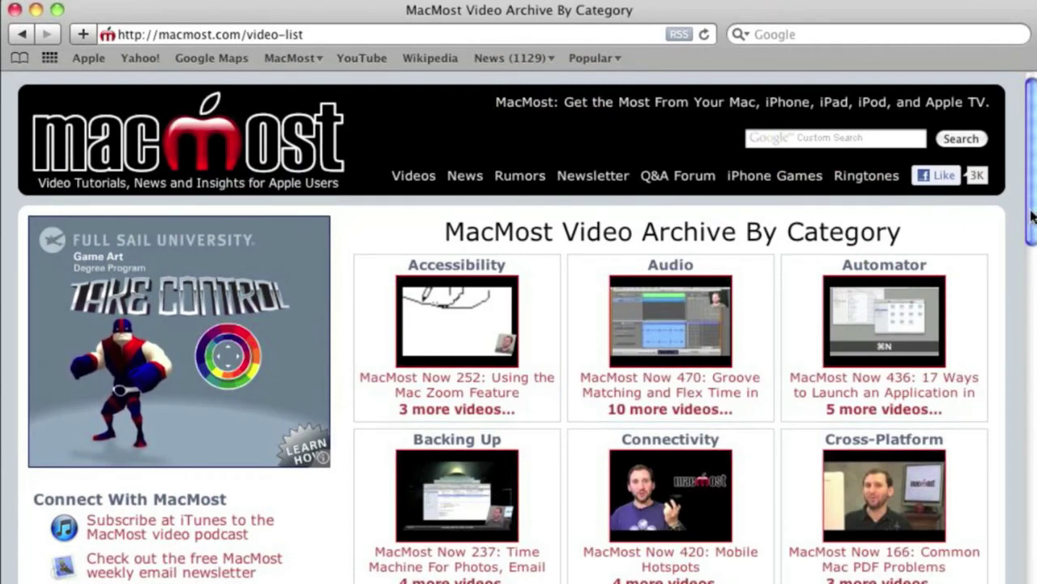
Scroll the MacMost archive down to the Graphics, Hardware and iPhone categories.
left_click_drag(1032, 218, 1034, 375)
scroll(535, 324, "down", 2)
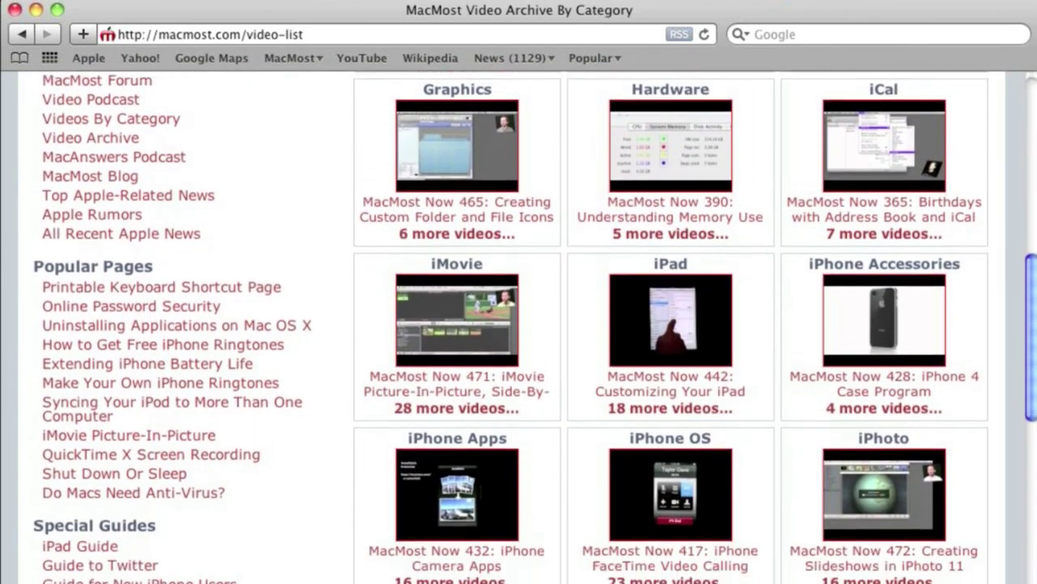